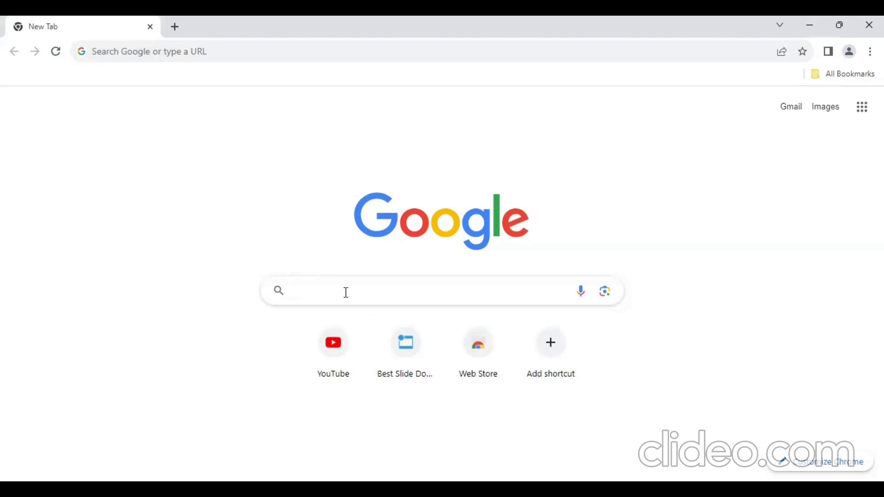
# Search Google for chatgpt and dismiss the notice about seeing results in English.
pyautogui.write('c')
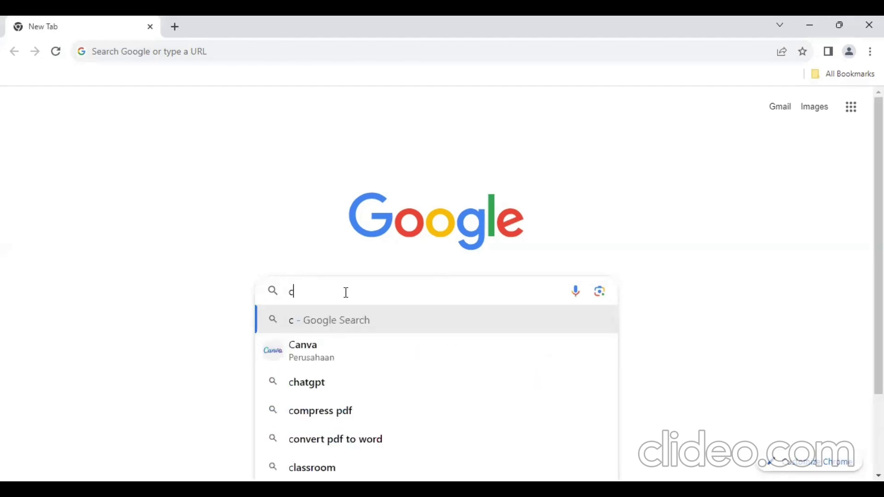
pyautogui.write('hatgpt')
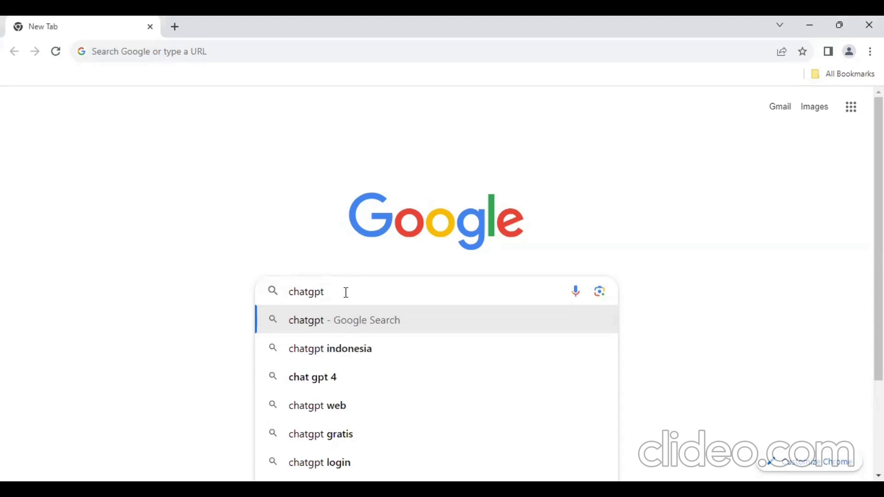
pyautogui.click(335, 323)
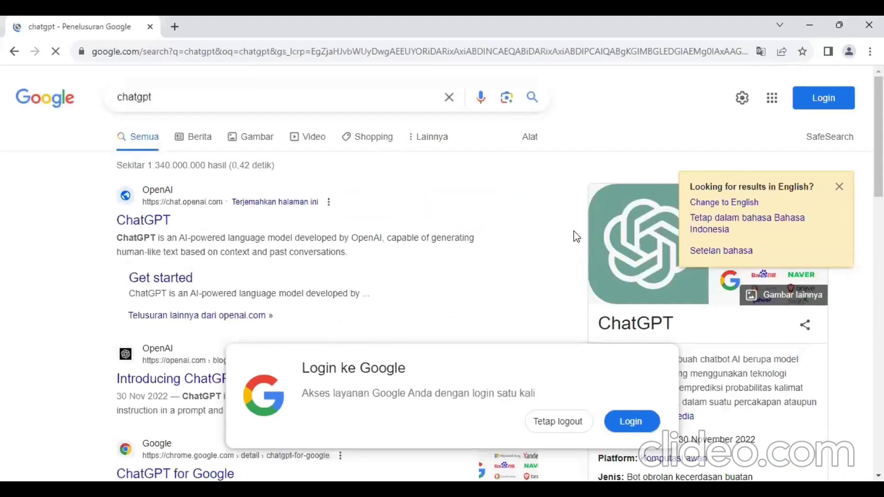
pyautogui.click(840, 187)
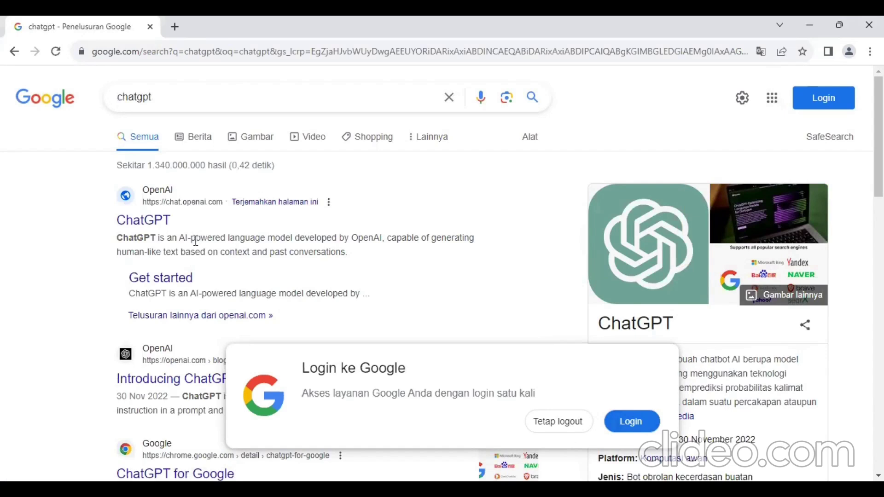
# Open the official OpenAI ChatGPT result and choose to log in with a Google account.
pyautogui.click(142, 227)
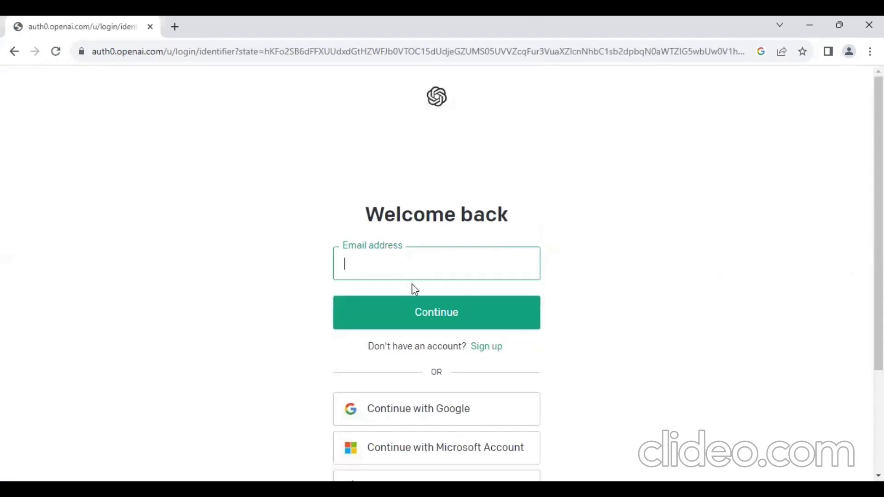
pyautogui.scroll(-1, 411, 283)
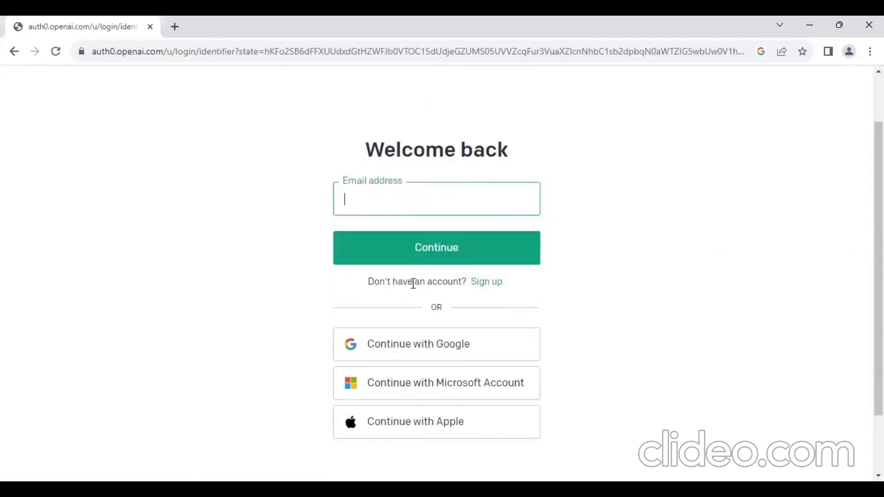
pyautogui.click(405, 357)
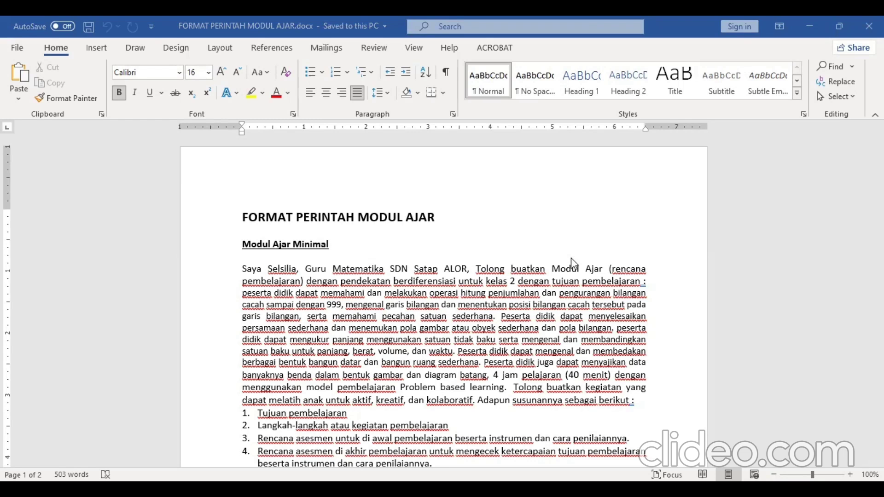
# Switch to Word and review the Modul Ajar Minimal and Modul Ajar Lengkap prompts in FORMAT PERINTAH MODUL AJAR.docx.
pyautogui.scroll(-1, 481, 317)
pyautogui.scroll(-4, 481, 318)
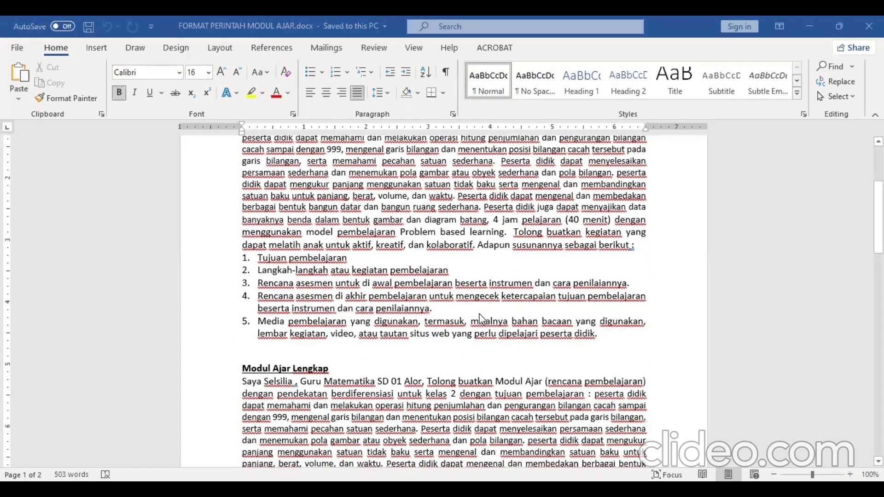
pyautogui.scroll(1, 481, 317)
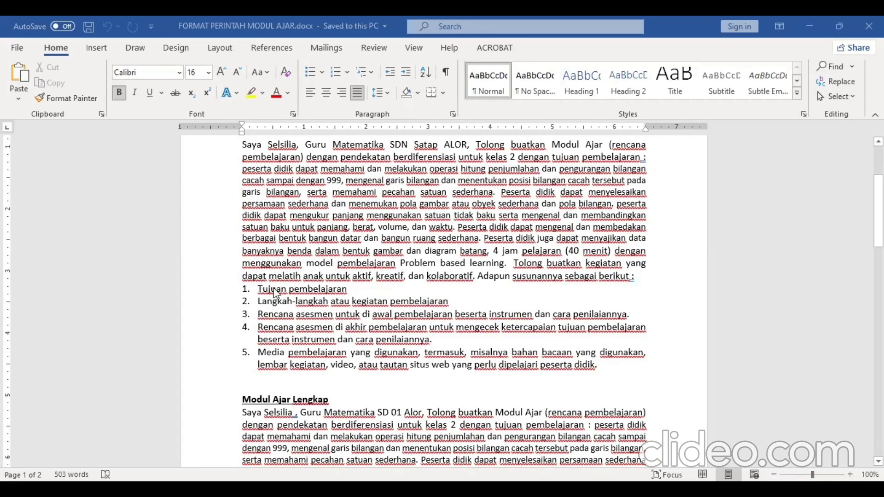
pyautogui.scroll(-3, 275, 293)
pyautogui.scroll(-15, 276, 294)
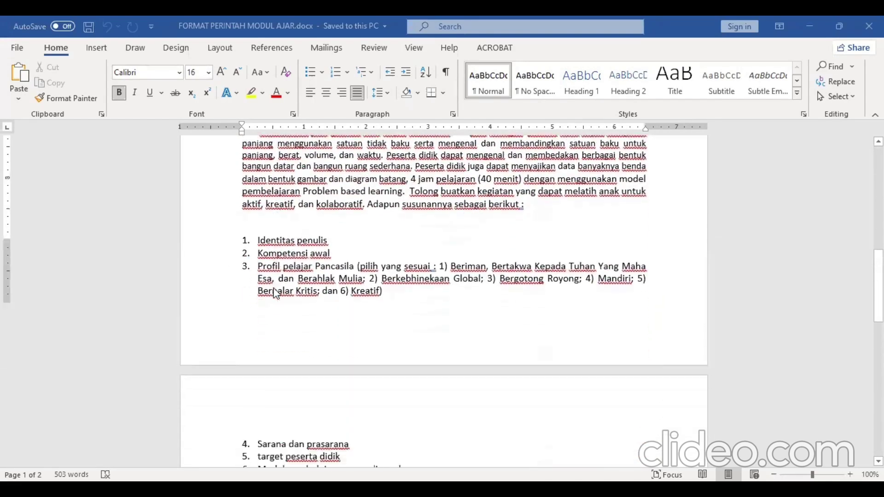
pyautogui.scroll(-3, 276, 293)
pyautogui.scroll(8, 275, 297)
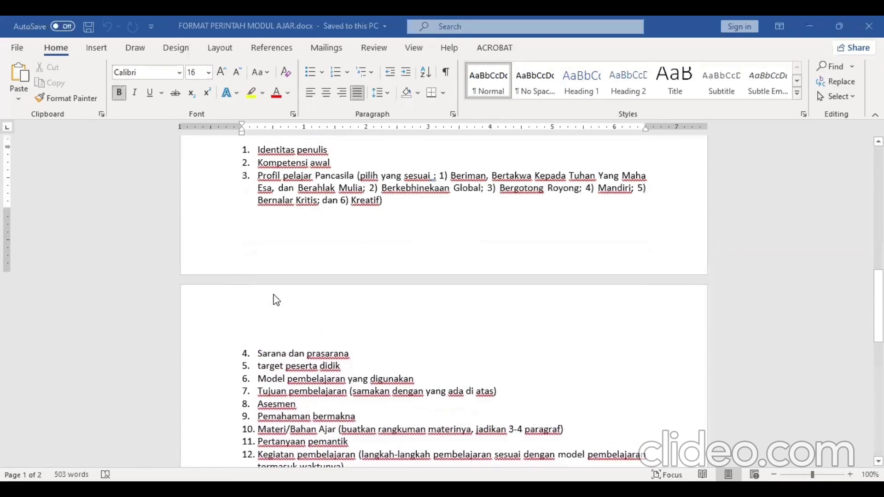
pyautogui.scroll(7, 276, 300)
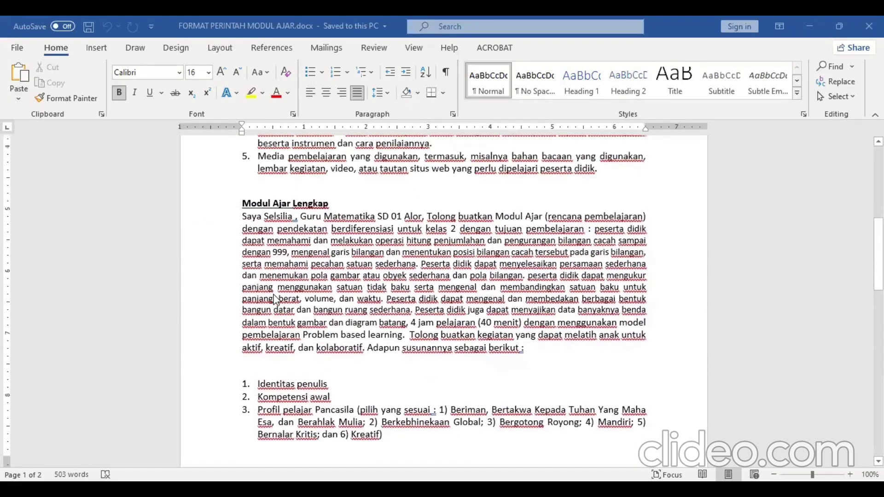
pyautogui.scroll(9, 276, 301)
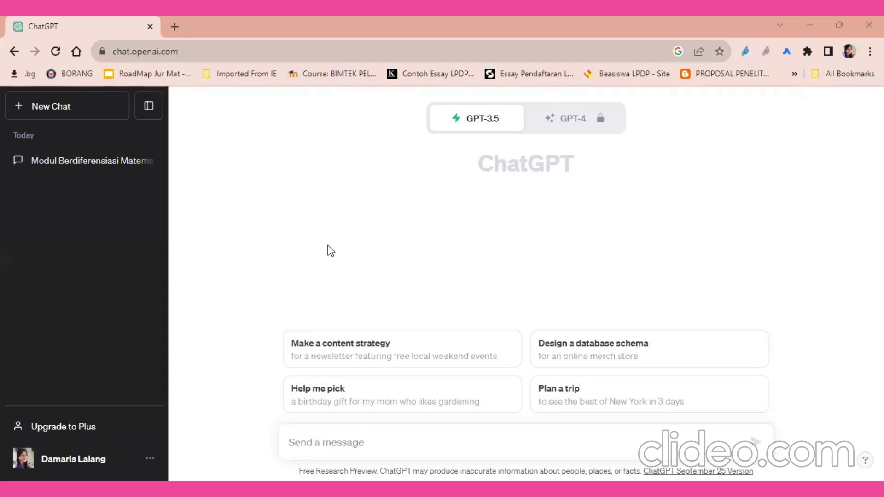
# In ChatGPT, insert the Modul Ajar Minimal prompt from the Word document, with its five numbered sections, as a message and send it.
pyautogui.click(339, 444)
pyautogui.hotkey('ctrl', 'v')
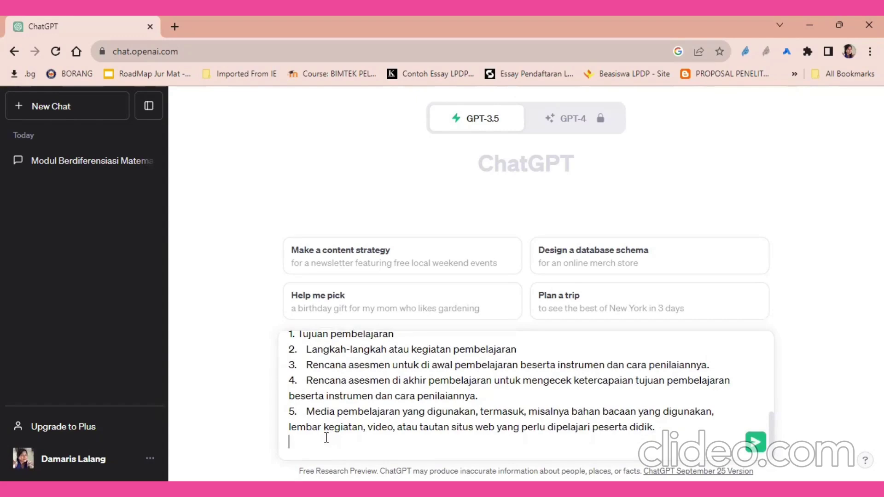
pyautogui.scroll(3, 326, 437)
pyautogui.scroll(2, 326, 437)
pyautogui.scroll(-4, 325, 439)
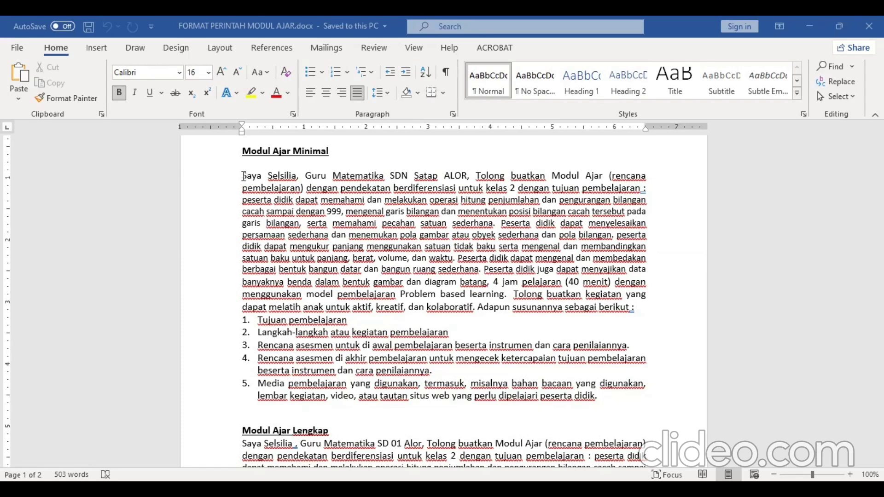
pyautogui.moveTo(244, 178); pyautogui.dragTo(599, 397)
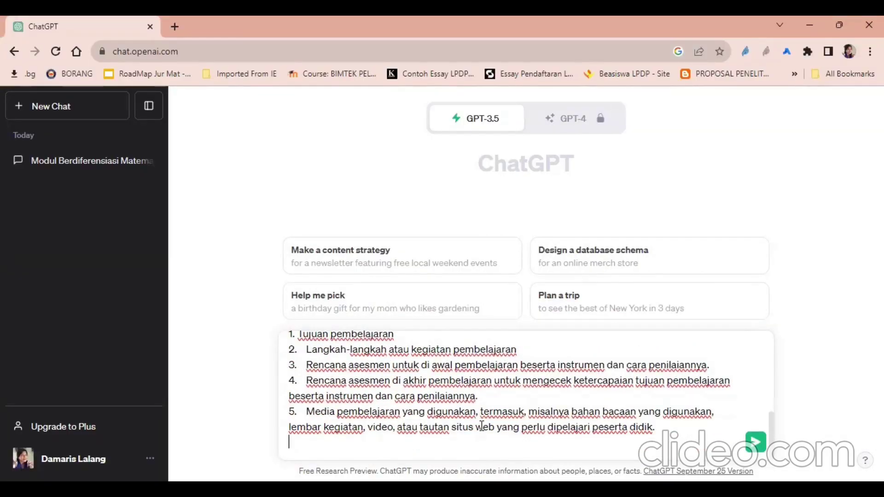
pyautogui.click(757, 444)
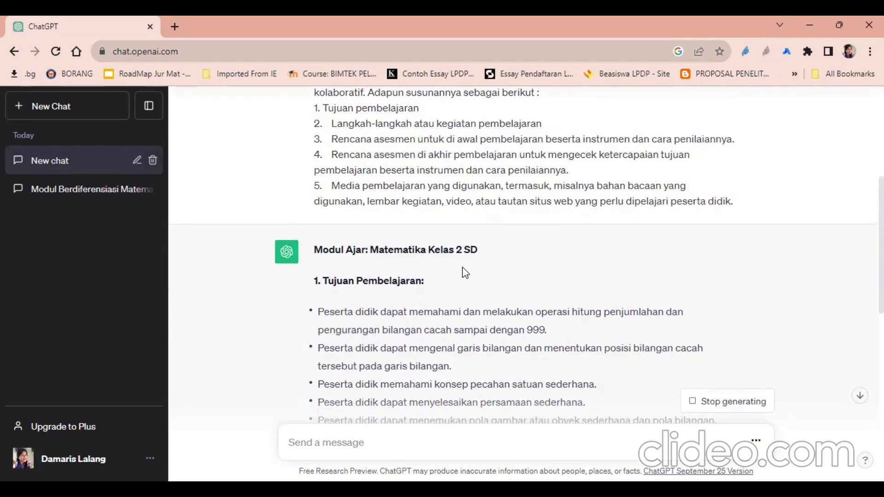
# Read through the generated grade 2 mathematics teaching module, from the learning objectives to the learning media and closing remarks.
pyautogui.scroll(-1, 426, 309)
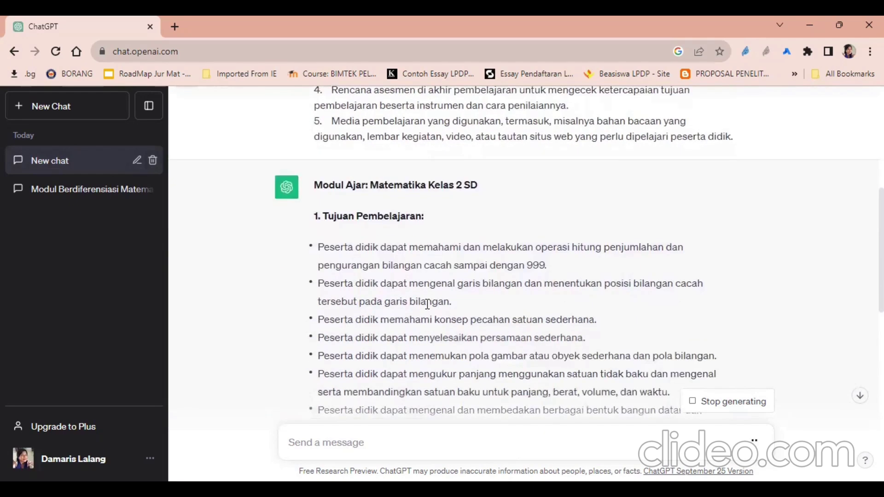
pyautogui.scroll(-1, 428, 304)
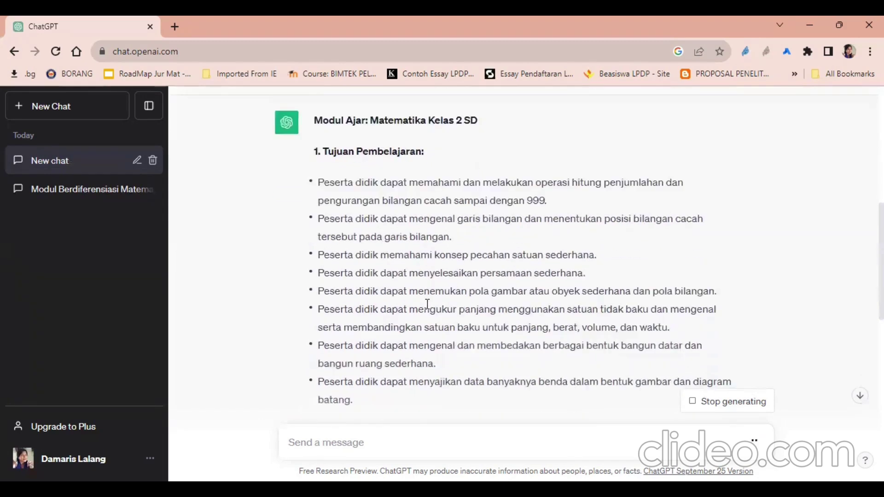
pyautogui.scroll(-2, 427, 304)
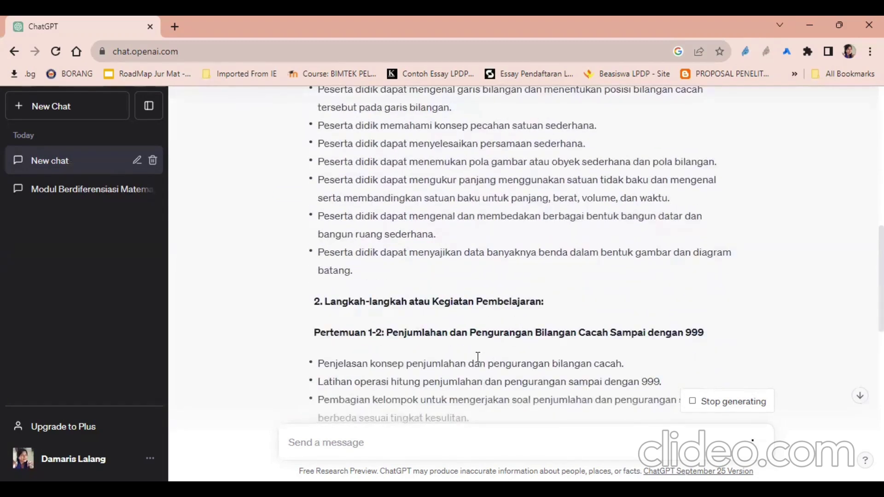
pyautogui.scroll(-1, 477, 358)
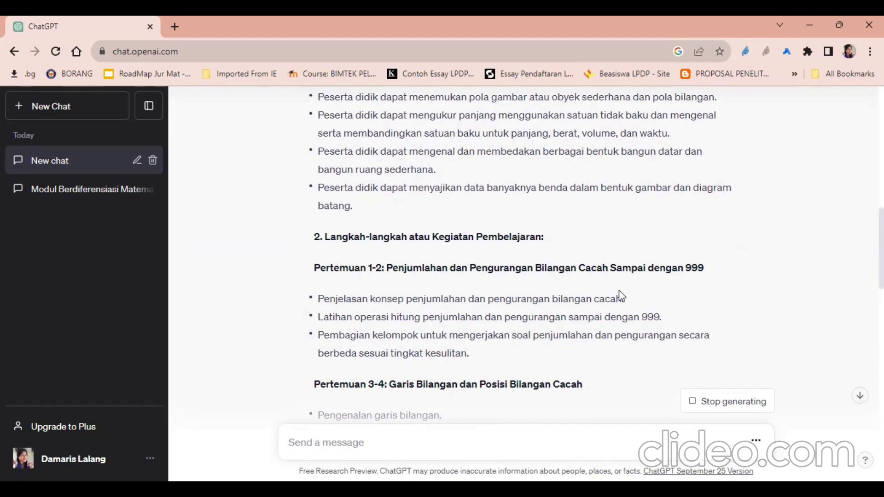
pyautogui.scroll(-2, 472, 324)
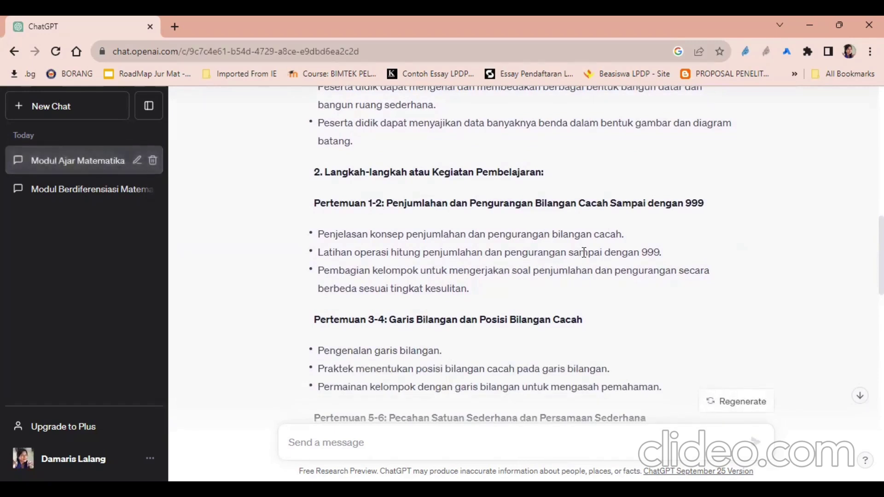
pyautogui.scroll(-1, 562, 284)
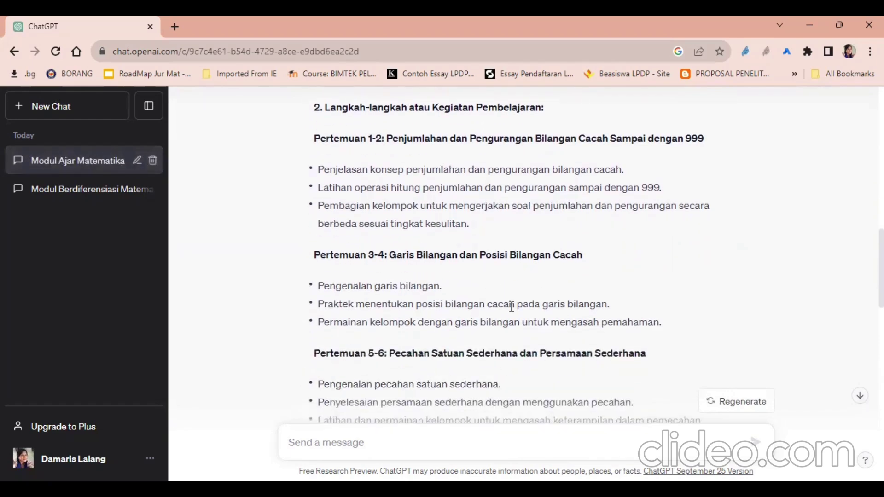
pyautogui.scroll(-1, 511, 305)
pyautogui.scroll(-3, 392, 318)
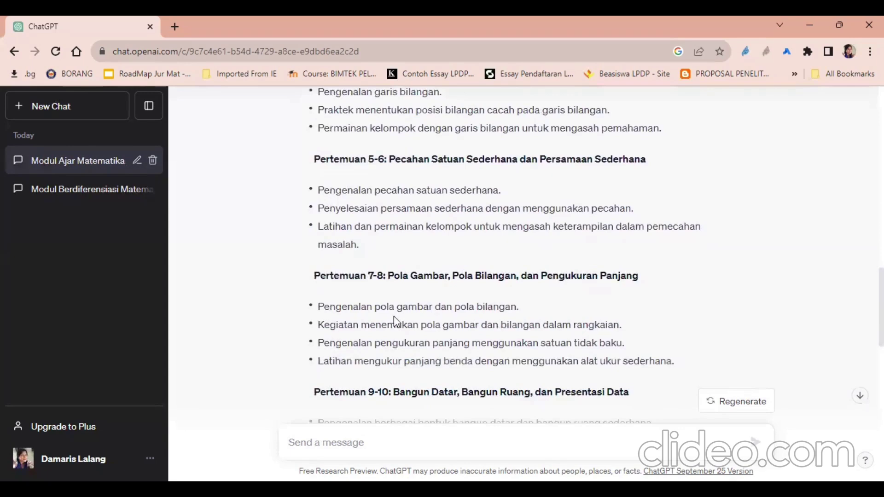
pyautogui.scroll(-1, 397, 319)
pyautogui.scroll(-2, 396, 313)
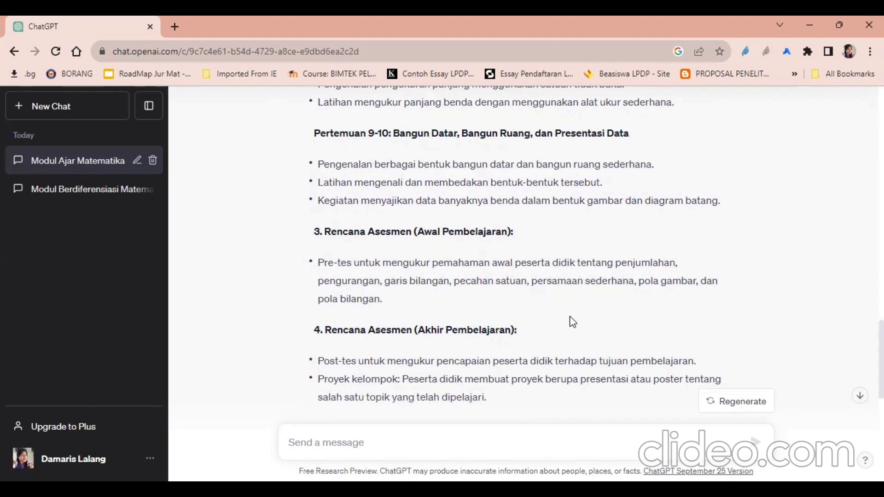
pyautogui.scroll(-2, 571, 317)
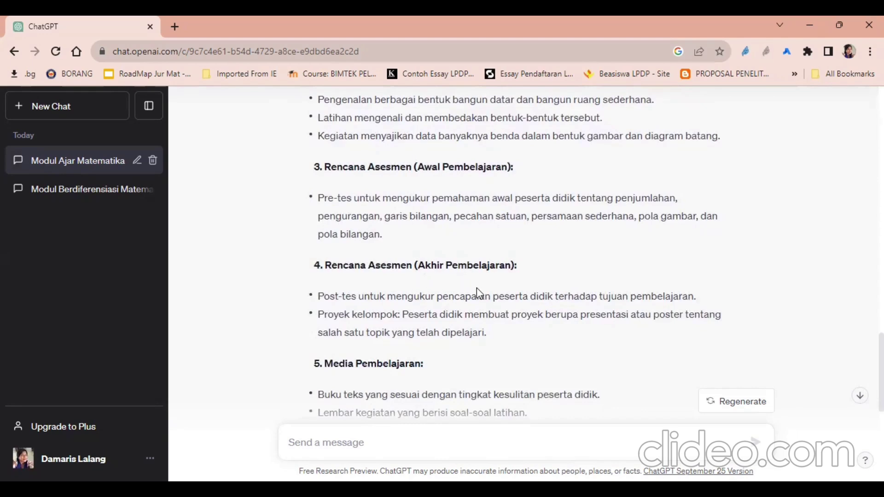
pyautogui.scroll(-5, 503, 289)
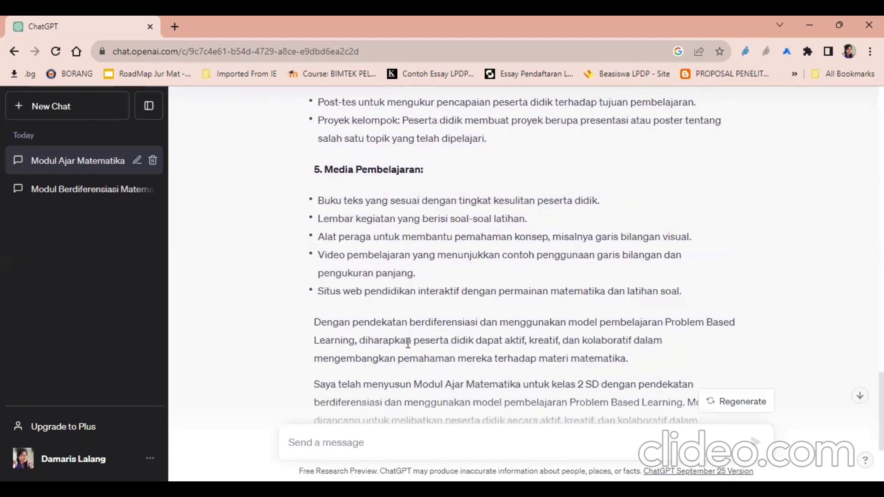
pyautogui.scroll(-3, 411, 350)
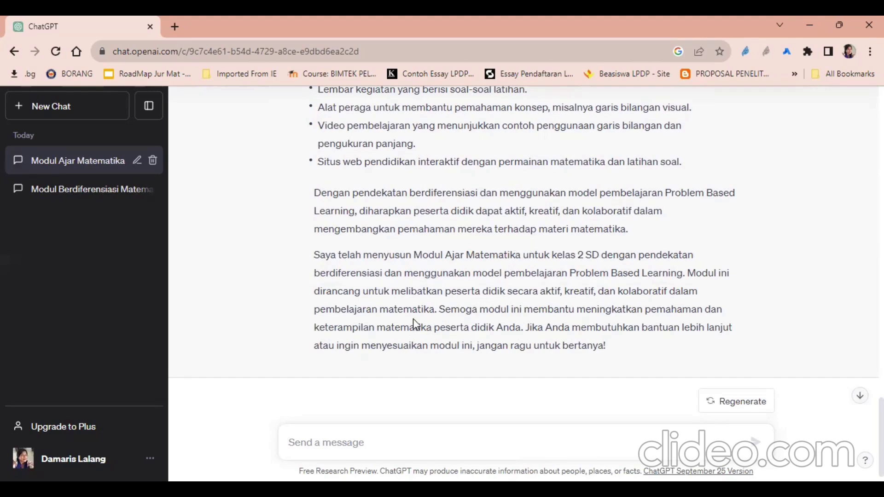
# Return to the start of the generated Matematika Kelas 2 SD module and copy the whole response.
pyautogui.scroll(4, 386, 332)
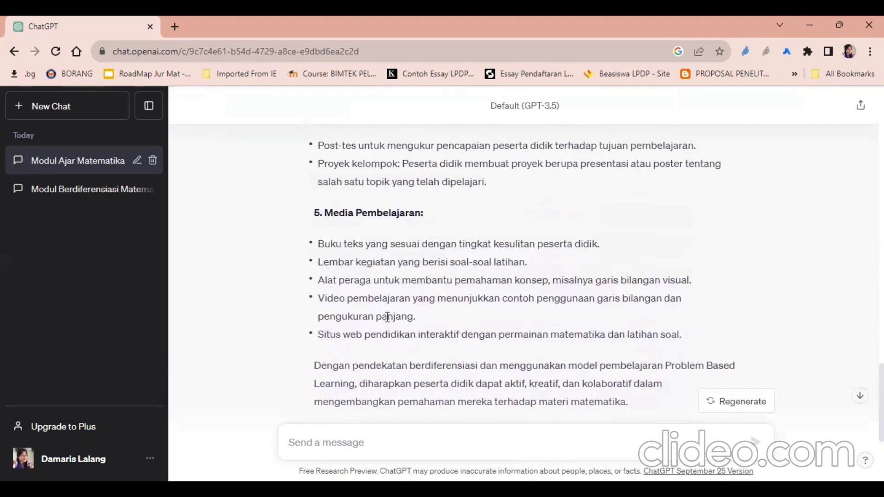
pyautogui.scroll(4, 386, 313)
pyautogui.scroll(3, 380, 299)
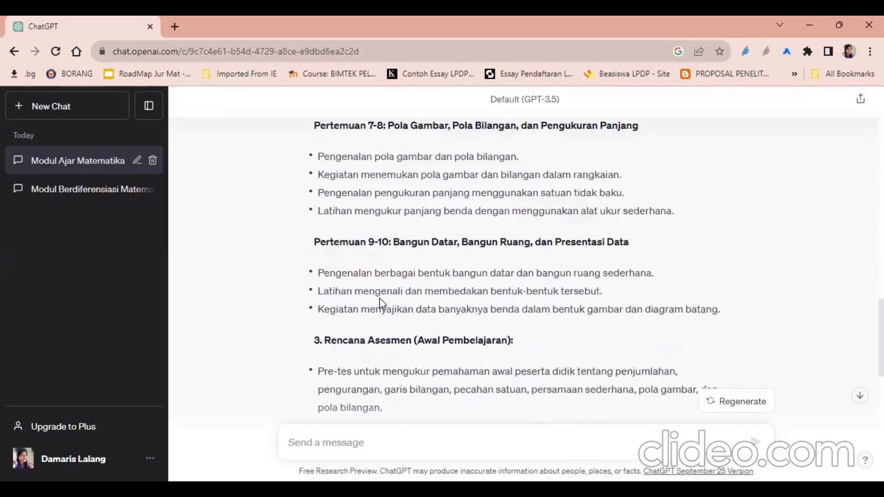
pyautogui.scroll(10, 380, 301)
pyautogui.scroll(9, 383, 269)
pyautogui.scroll(1, 383, 265)
pyautogui.scroll(-2, 384, 272)
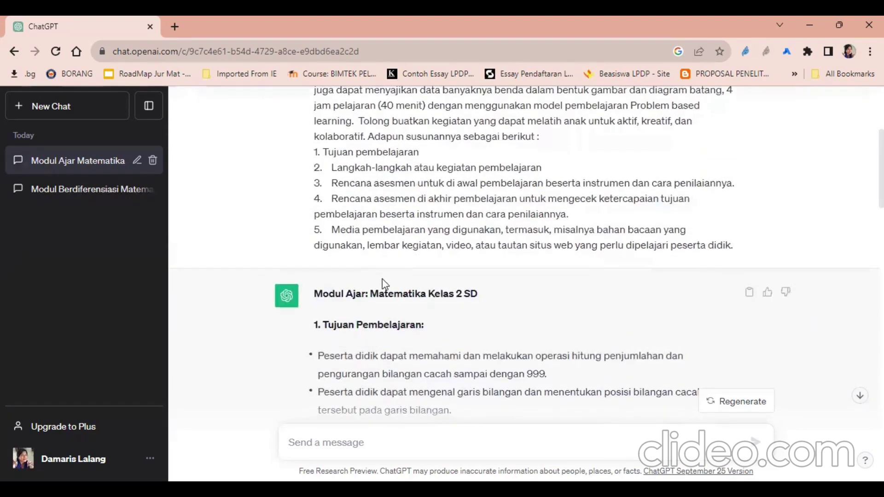
pyautogui.scroll(-2, 373, 328)
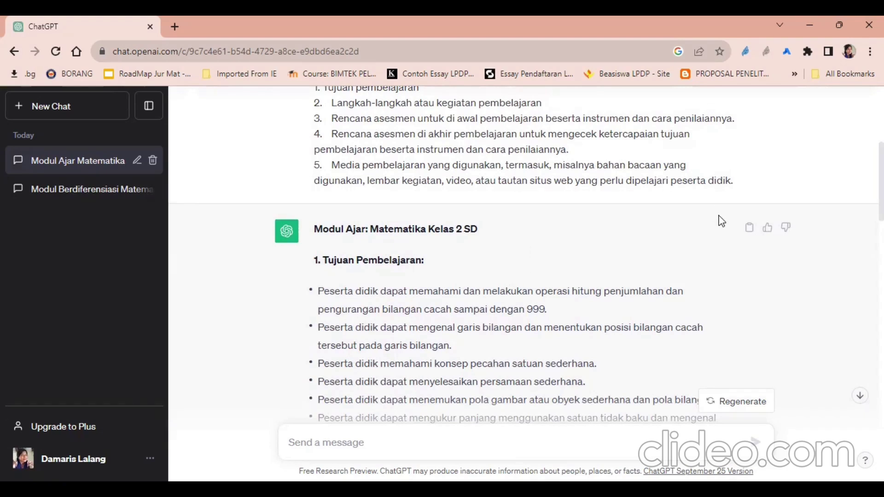
pyautogui.click(746, 233)
pyautogui.click(748, 228)
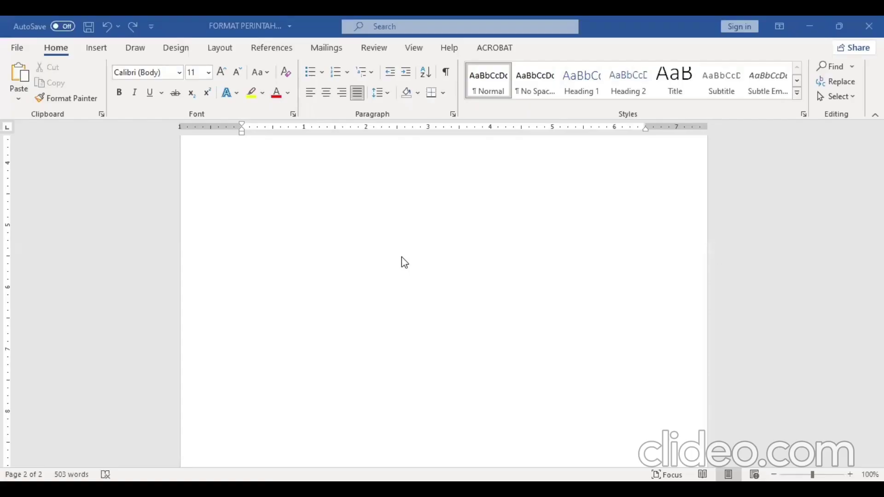
# Switch to Word and paste the copied teaching module into the blank area on page 2 of the prompt document.
pyautogui.scroll(1, 401, 257)
pyautogui.scroll(-1, 400, 256)
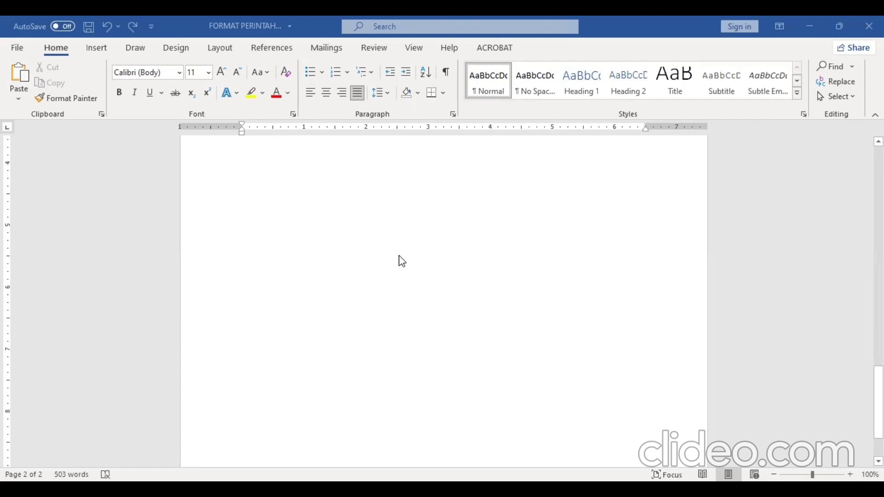
pyautogui.hotkey('ctrl', 'v')
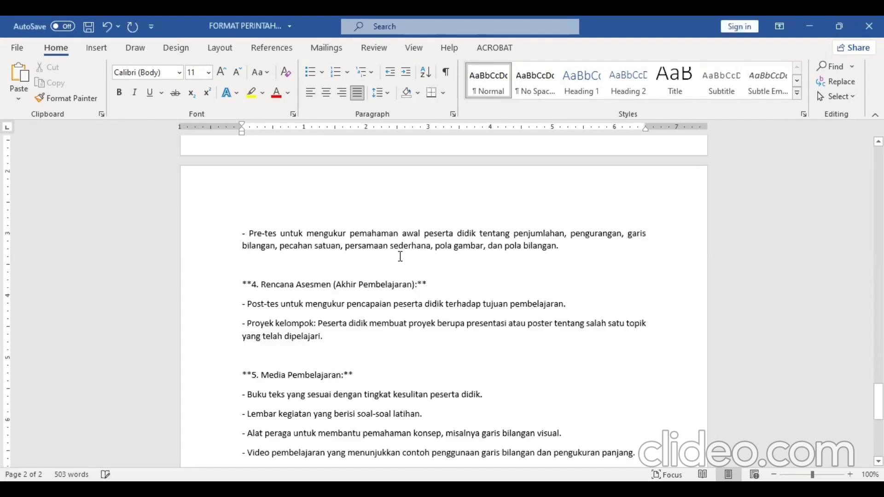
# Review the pasted Matematika Kelas 2 SD module in the document, from the assessment plans back to its title and learning objectives.
pyautogui.scroll(10, 401, 256)
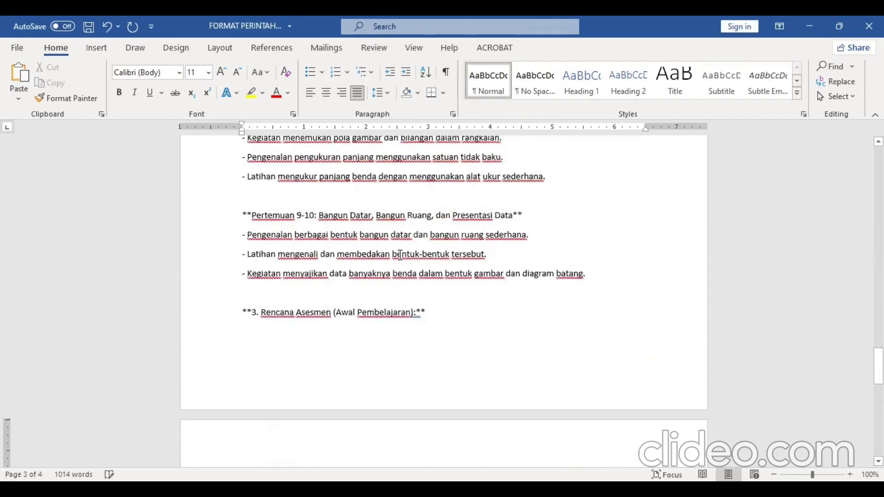
pyautogui.scroll(8, 401, 255)
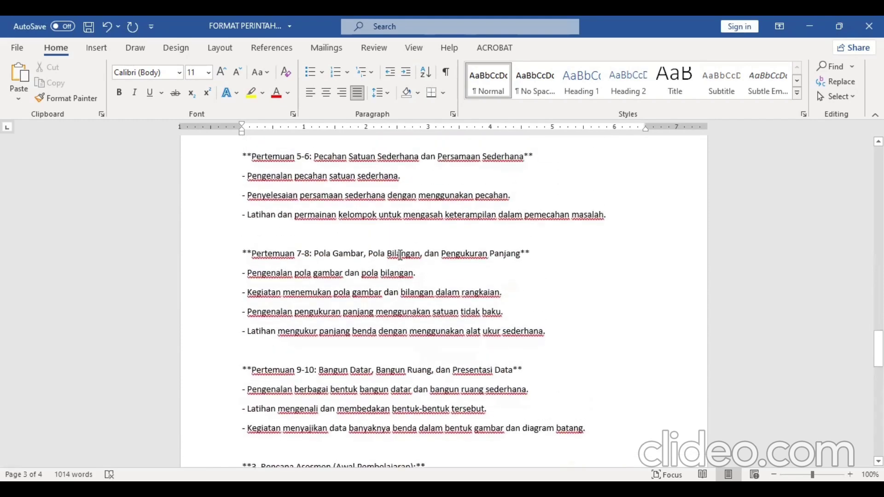
pyautogui.scroll(3, 399, 255)
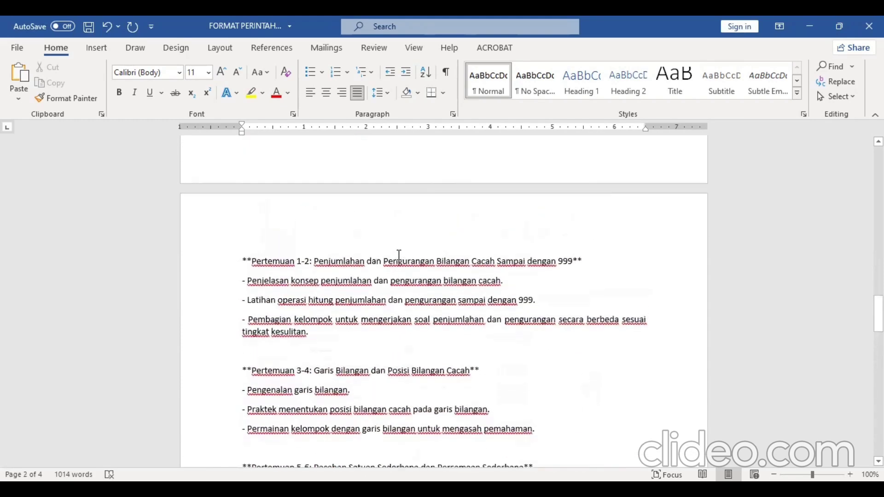
pyautogui.scroll(10, 399, 255)
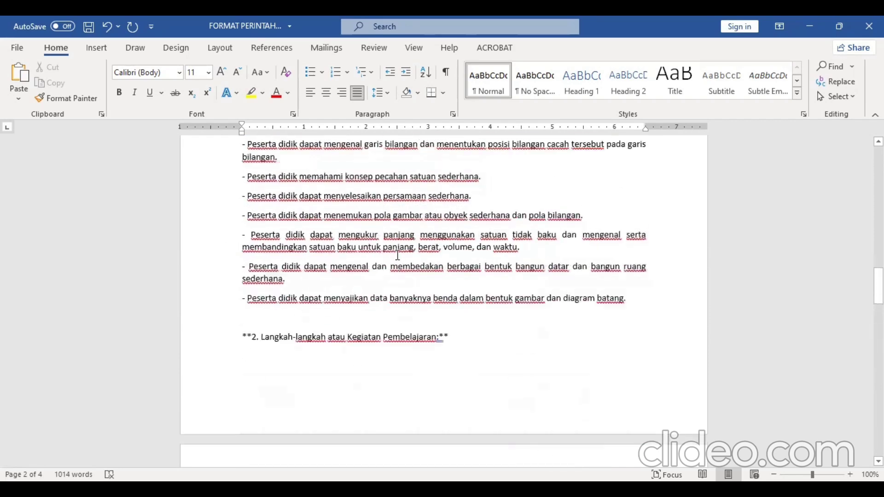
pyautogui.scroll(3, 398, 255)
pyautogui.scroll(-4, 398, 256)
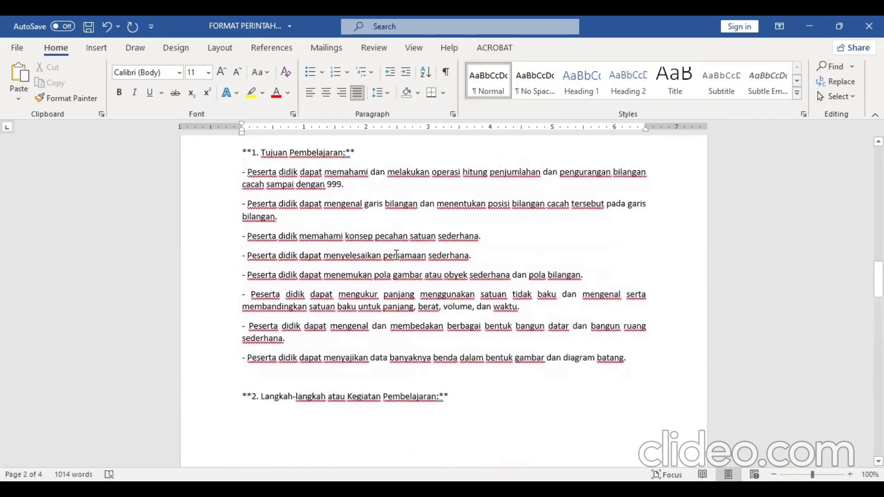
pyautogui.scroll(-1, 397, 255)
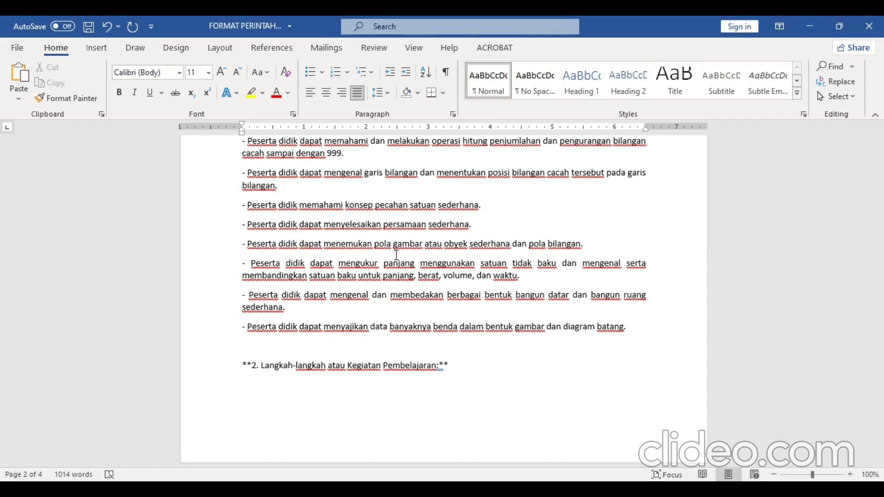
pyautogui.scroll(5, 396, 254)
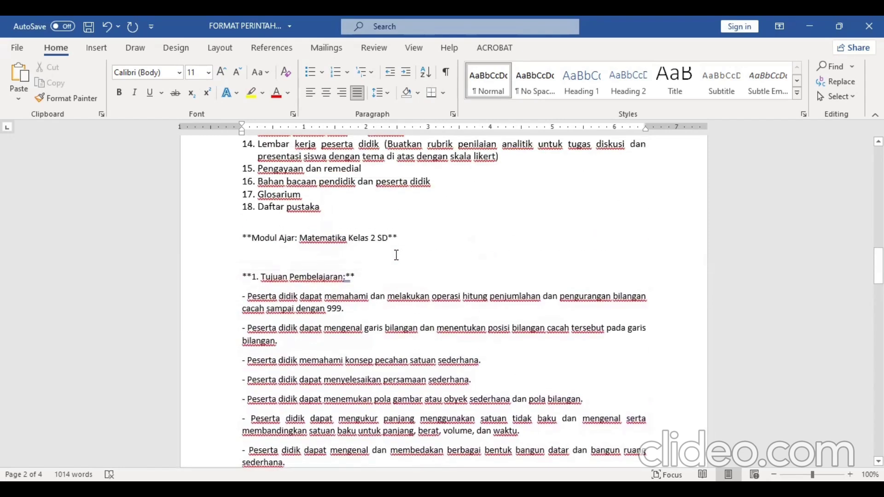
pyautogui.scroll(2, 396, 255)
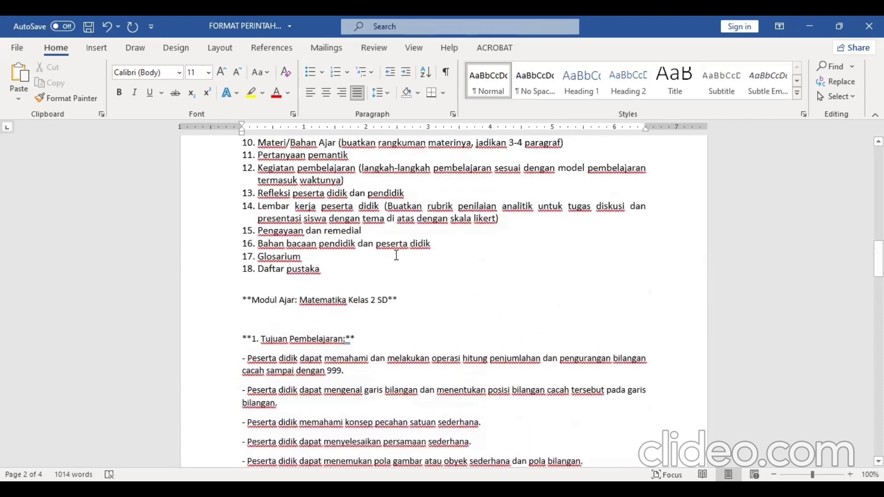
# Copy the full Modul Ajar Lengkap prompt below its heading, from the introductory paragraph through item 18, Daftar pustaka.
pyautogui.scroll(6, 395, 255)
pyautogui.scroll(5, 383, 235)
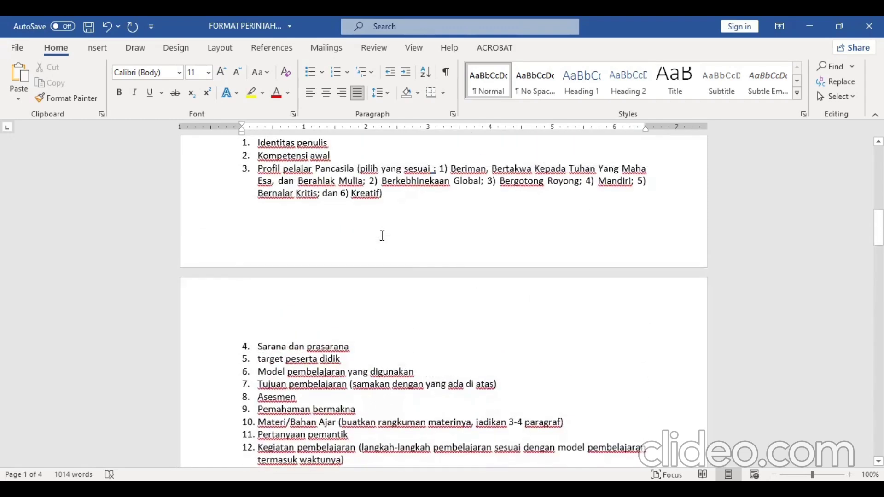
pyautogui.scroll(3, 383, 236)
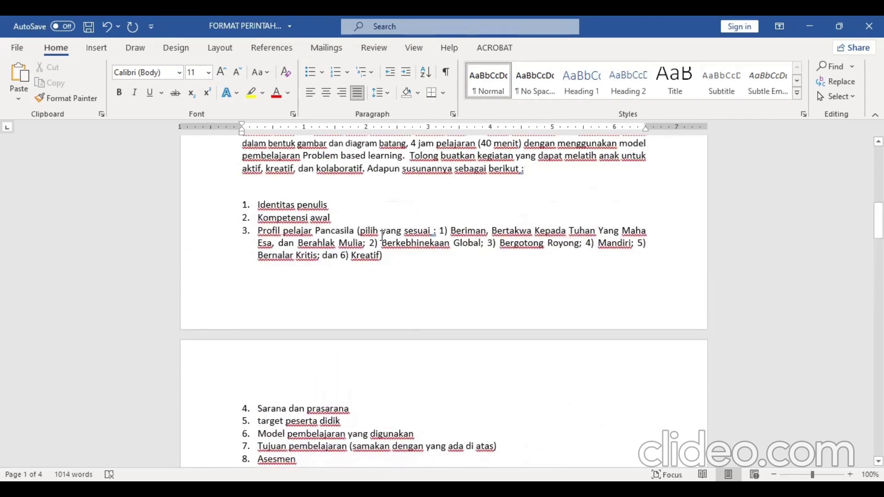
pyautogui.scroll(5, 383, 235)
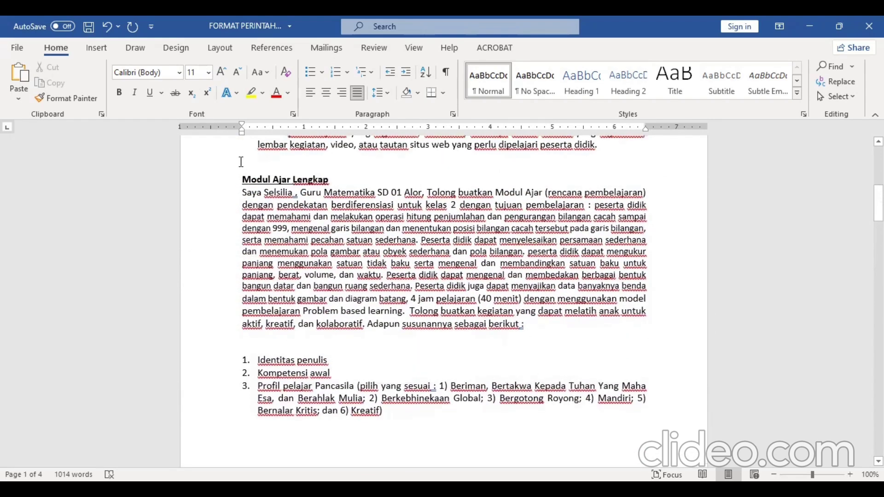
pyautogui.moveTo(243, 197); pyautogui.dragTo(333, 429)
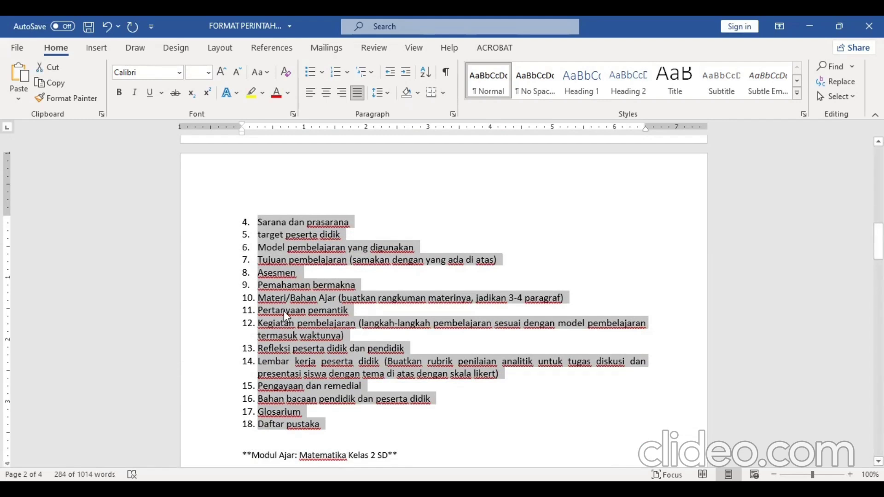
pyautogui.scroll(5, 287, 312)
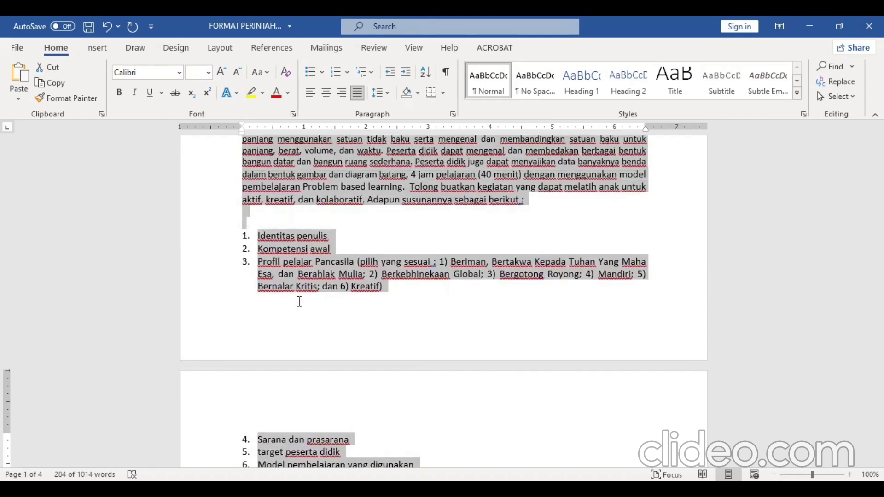
pyautogui.rightClick(413, 196)
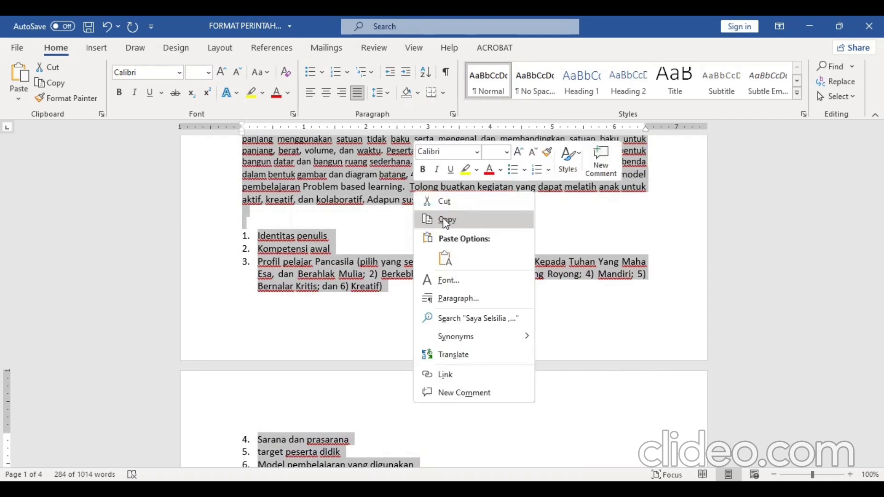
pyautogui.click(446, 222)
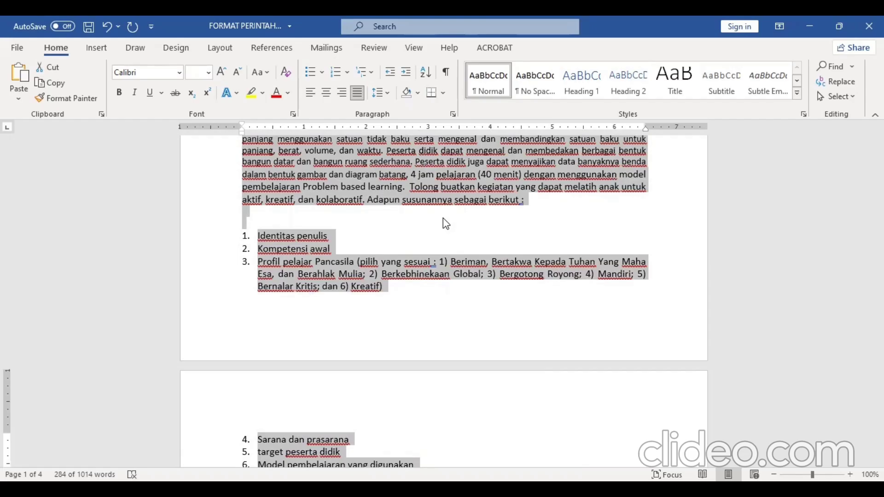
# Switch to ChatGPT, insert the copied 18-item Modul Ajar Lengkap prompt as a message, check its contents and send it.
pyautogui.hotkey('alt', 'Tab')
pyautogui.click(325, 445)
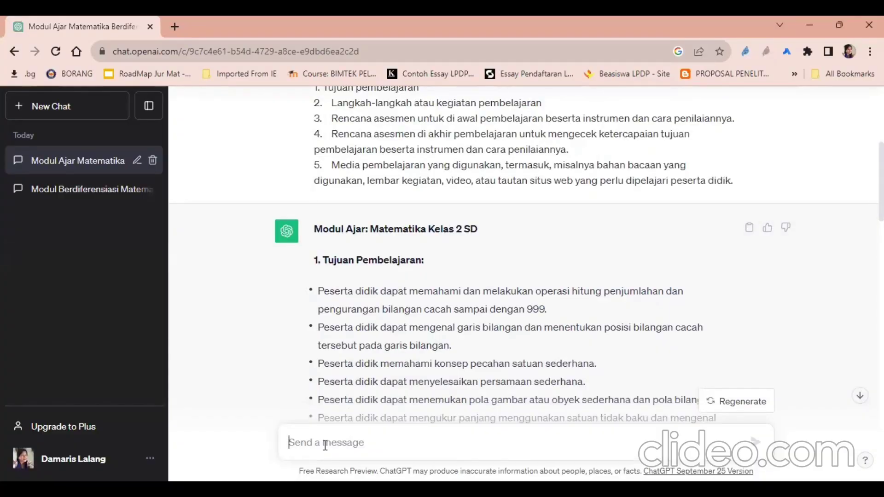
pyautogui.hotkey('ctrl', 'v')
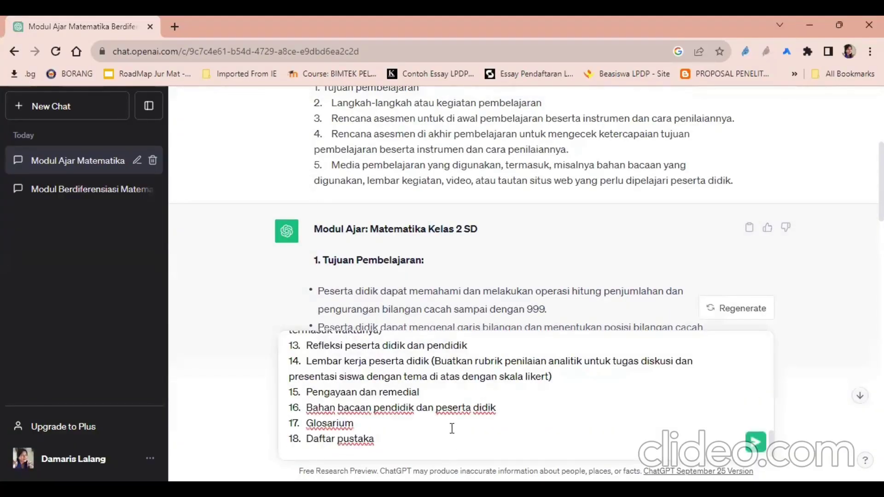
pyautogui.scroll(10, 381, 366)
pyautogui.scroll(2, 380, 365)
pyautogui.scroll(-3, 377, 366)
pyautogui.scroll(-4, 377, 366)
pyautogui.scroll(2, 375, 365)
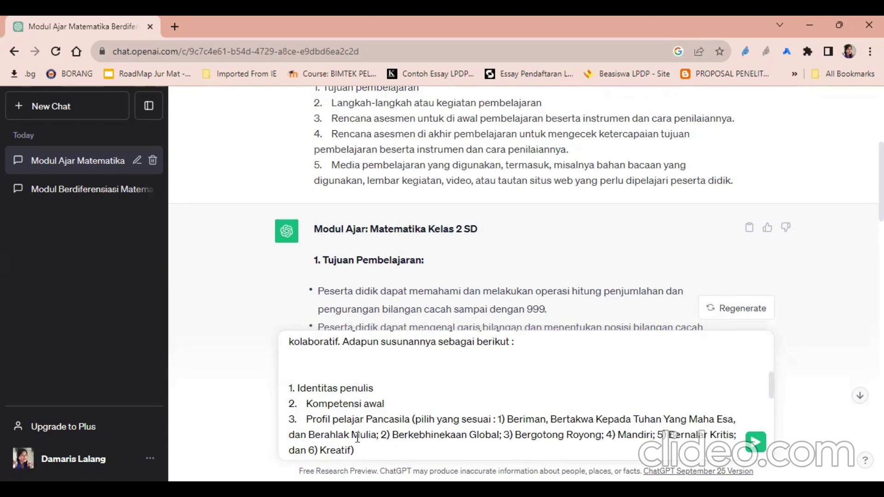
pyautogui.scroll(-2, 358, 443)
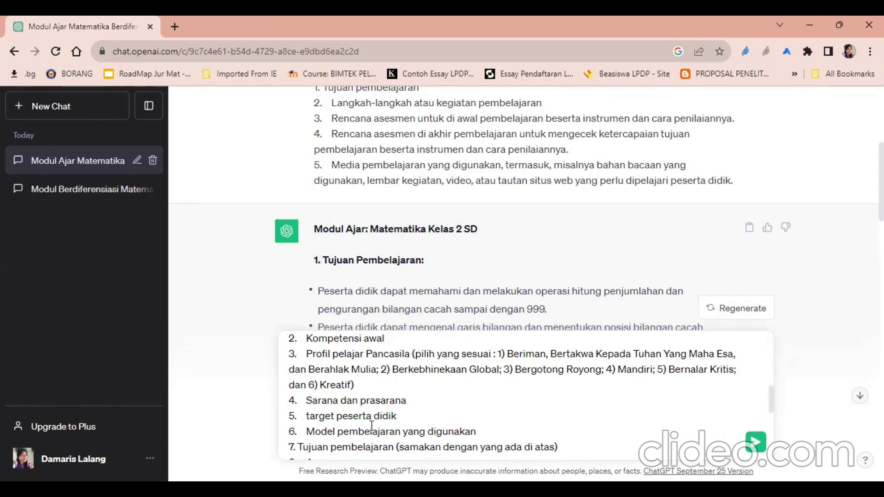
pyautogui.scroll(-6, 364, 438)
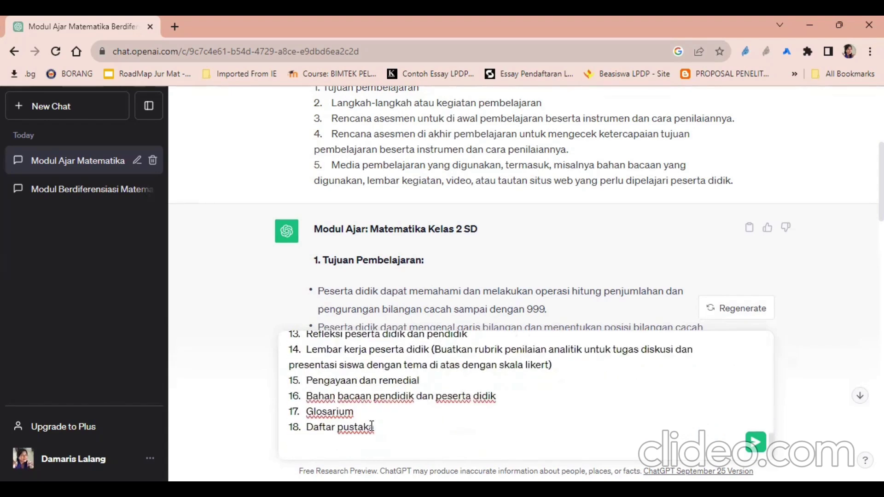
pyautogui.click(758, 454)
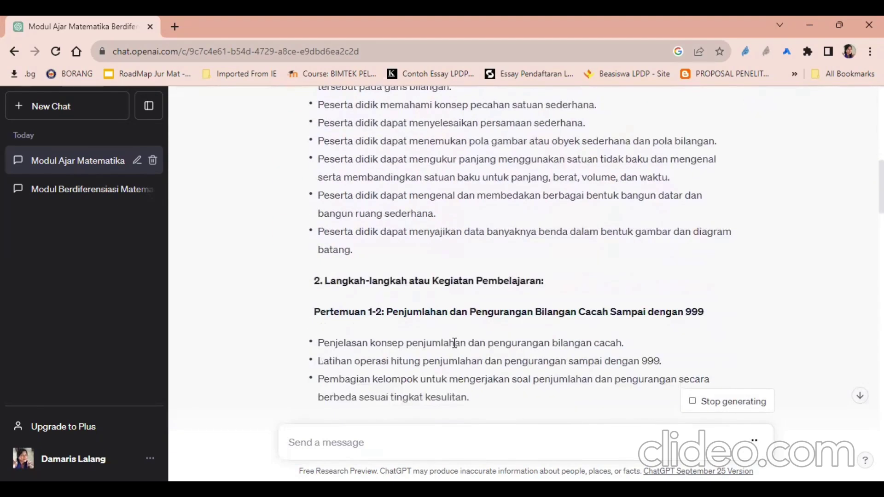
# Find the new response below the sent prompt and read its opening sections, from Identitas Penulis to Model Pembelajaran.
pyautogui.scroll(5, 455, 343)
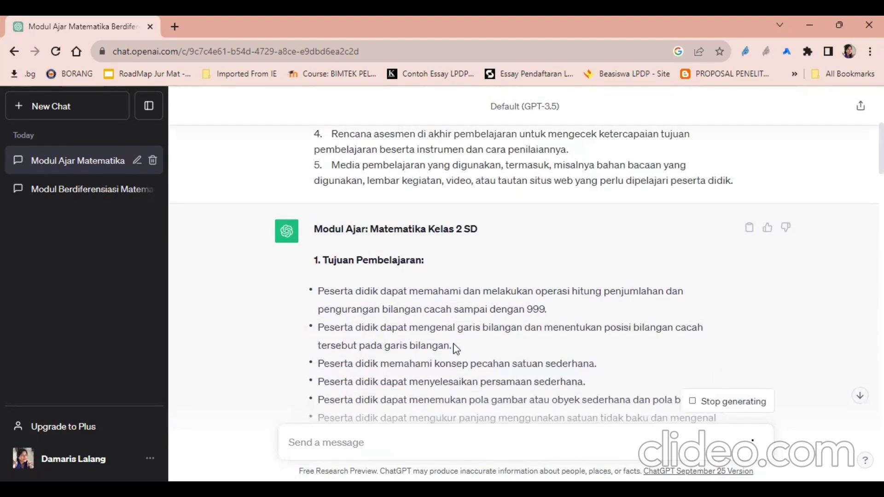
pyautogui.scroll(-15, 456, 349)
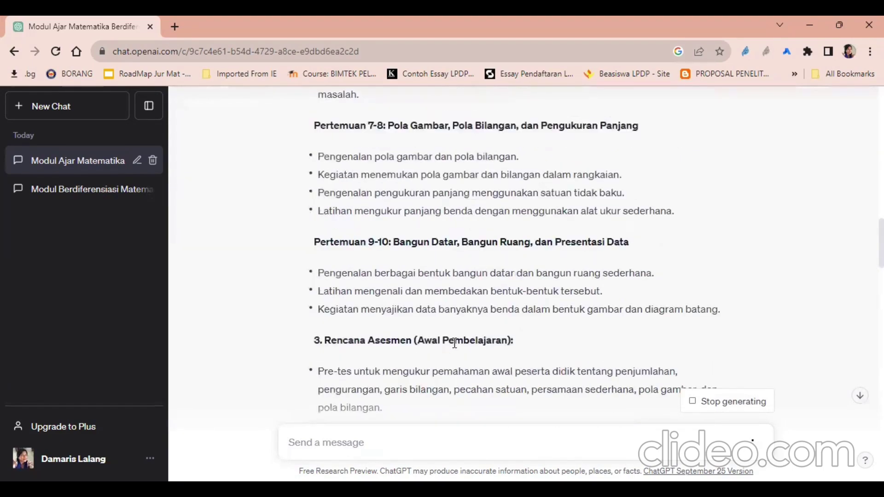
pyautogui.scroll(-12, 456, 348)
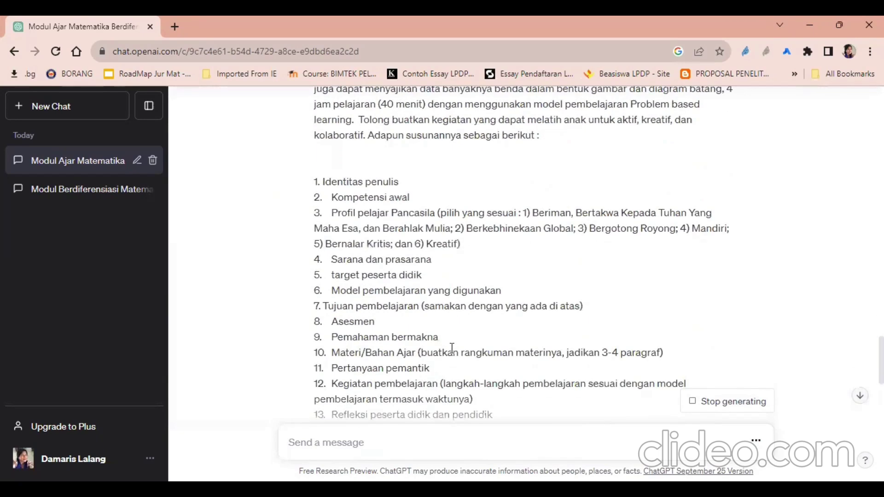
pyautogui.scroll(-4, 452, 348)
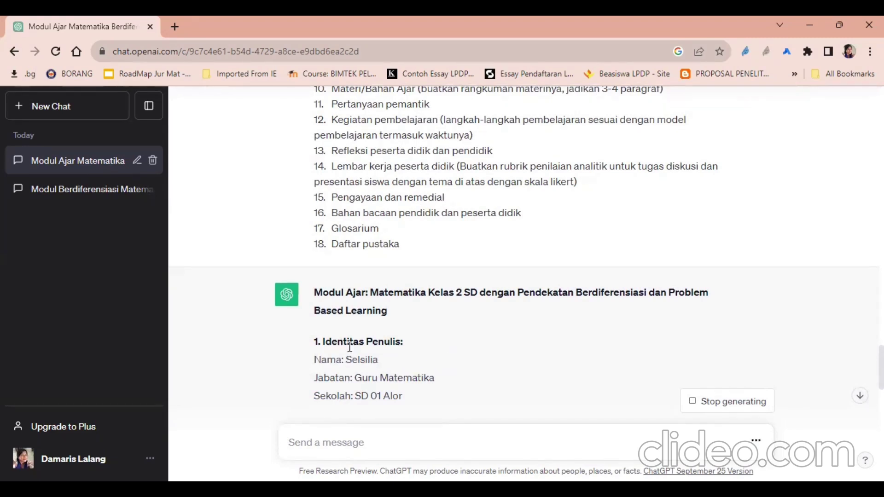
pyautogui.scroll(-3, 351, 350)
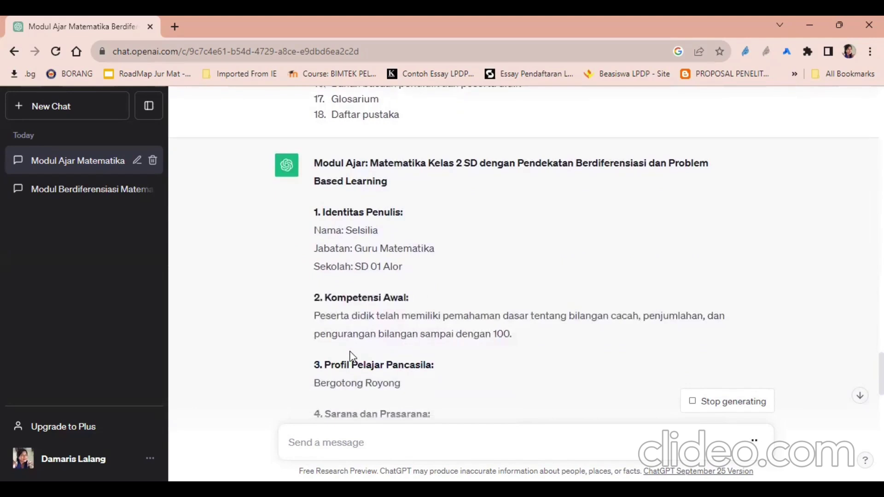
pyautogui.scroll(-1, 352, 357)
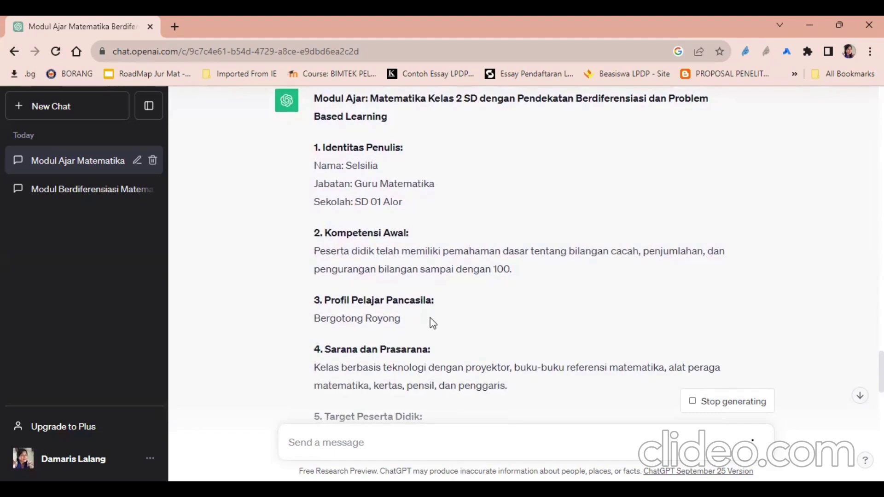
pyautogui.scroll(-1, 407, 356)
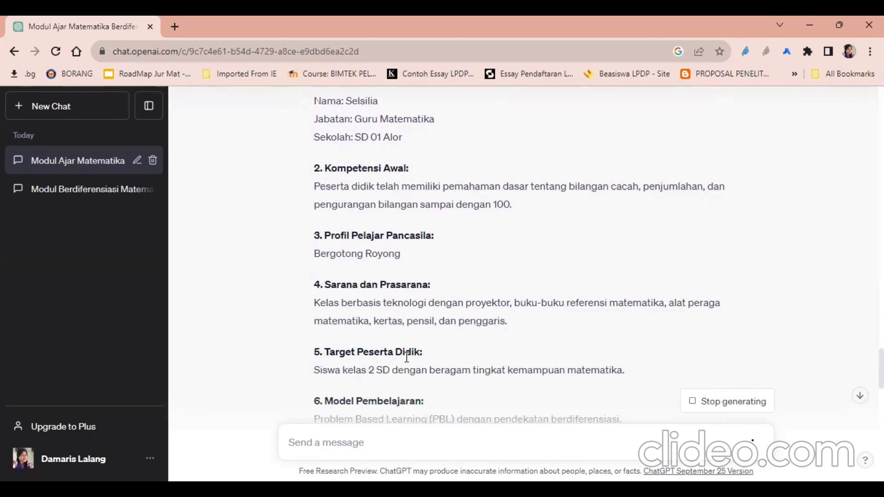
pyautogui.scroll(-1, 407, 357)
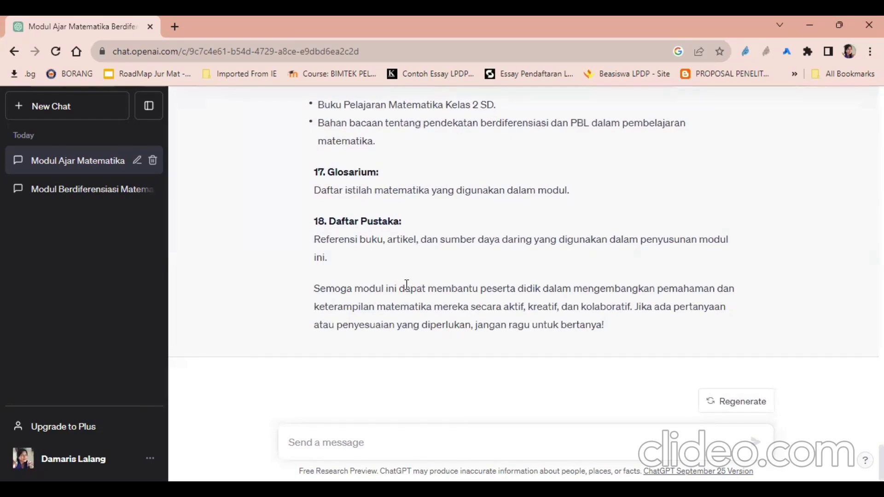
# Review the completed 18-section module from Daftar Pustaka back up to its title and Identitas Penulis.
pyautogui.scroll(2, 405, 286)
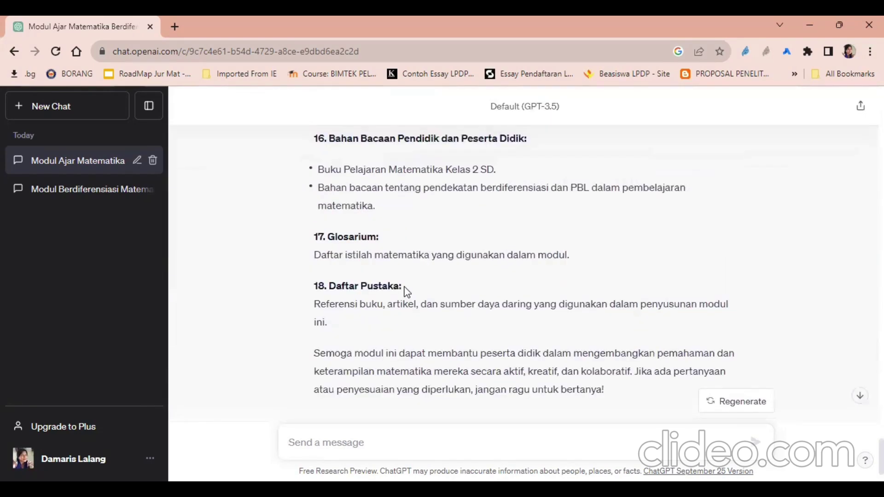
pyautogui.scroll(15, 407, 291)
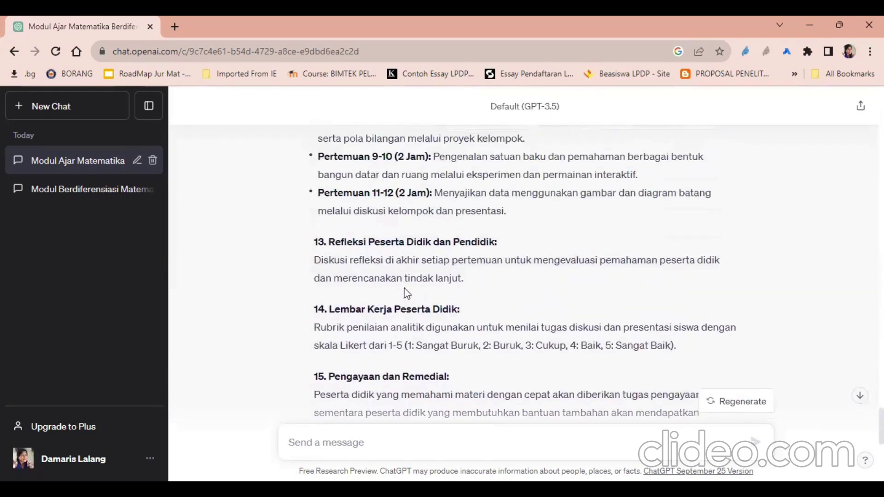
pyautogui.scroll(5, 407, 295)
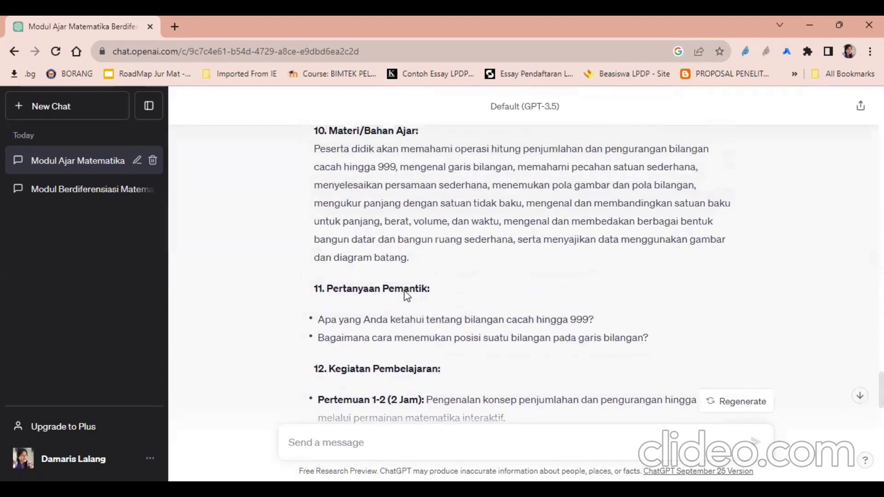
pyautogui.scroll(2, 405, 291)
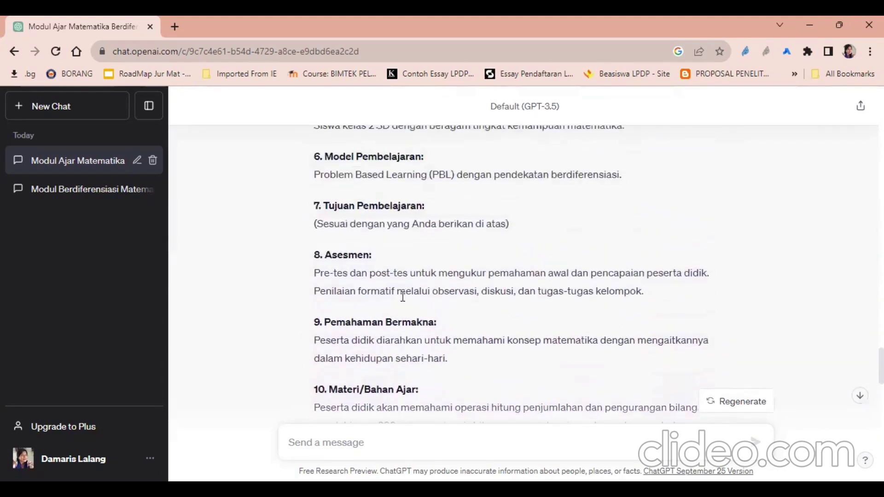
pyautogui.scroll(2, 399, 316)
pyautogui.scroll(-3, 403, 309)
pyautogui.scroll(8, 401, 309)
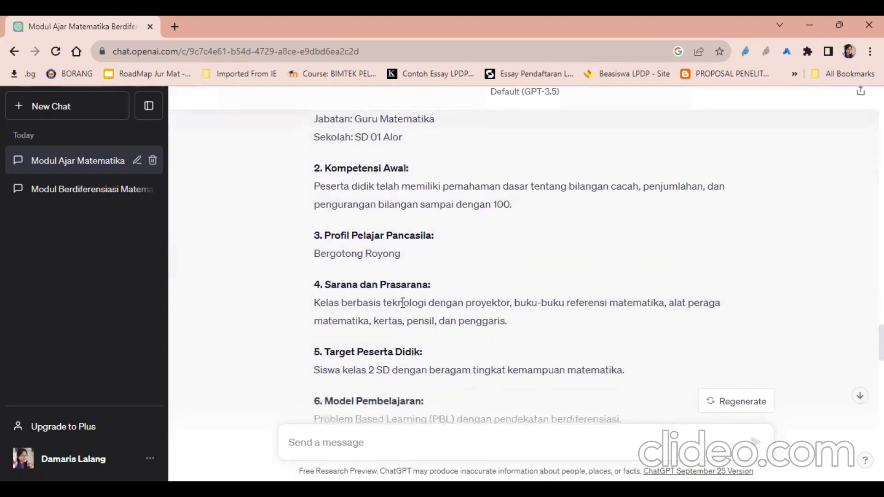
pyautogui.scroll(6, 402, 304)
pyautogui.scroll(-3, 405, 306)
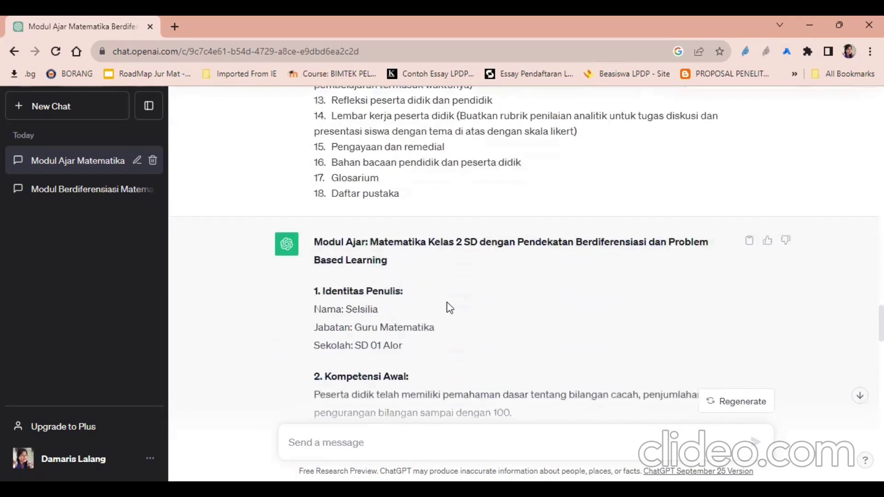